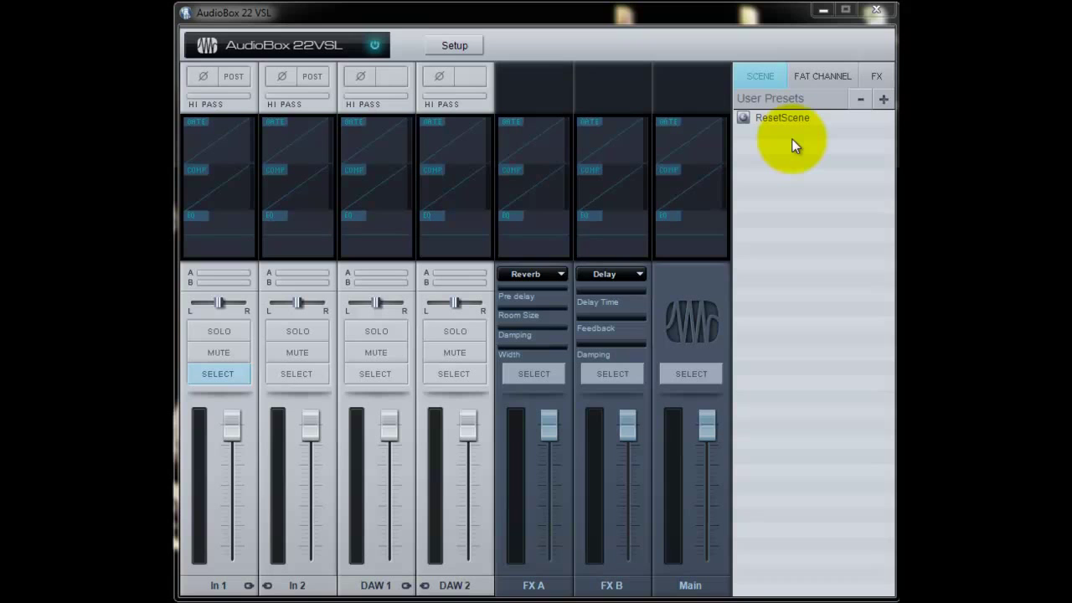
Step: Show the FAT CHANNEL preset list and select the In 1 channel
left_click(832, 76)
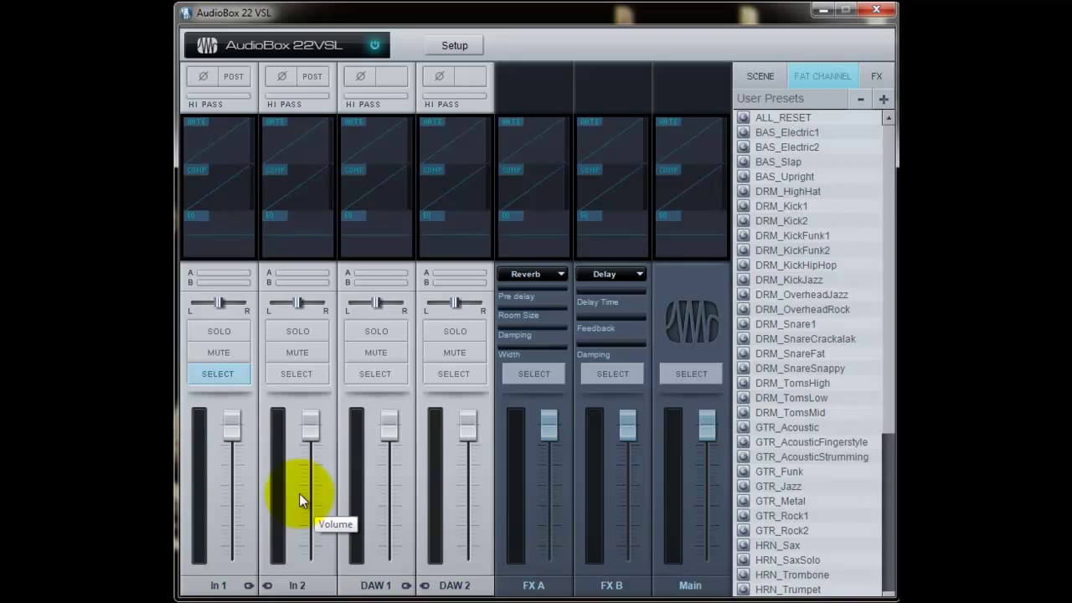
left_click(222, 373)
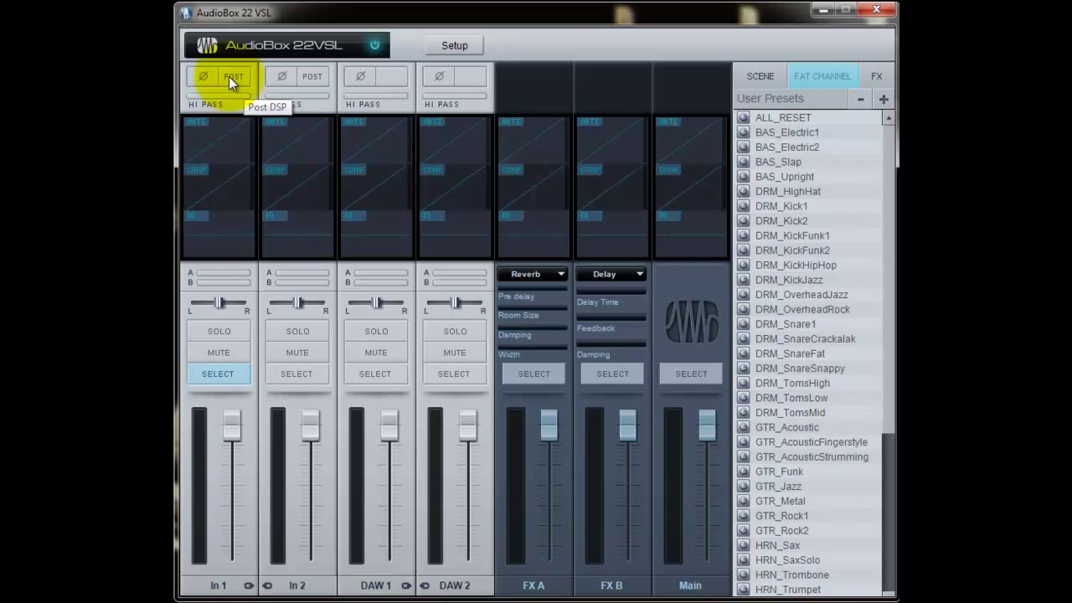
left_click(229, 76)
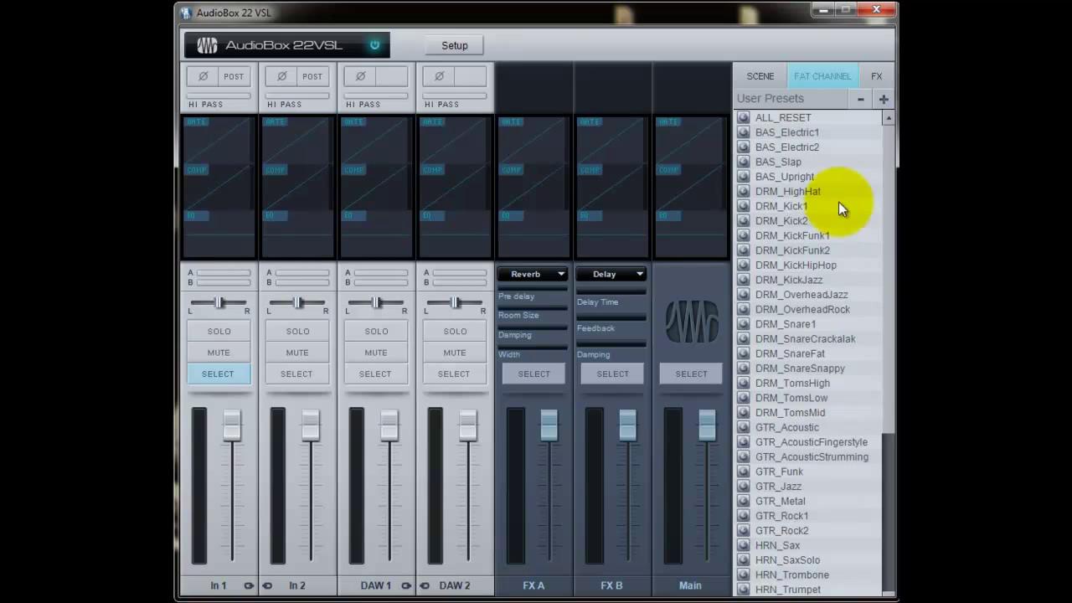
Step: Scroll to GTR_AcousticStrumming and drop it onto the In 1 channel strip
left_click_drag(885, 216, 892, 378)
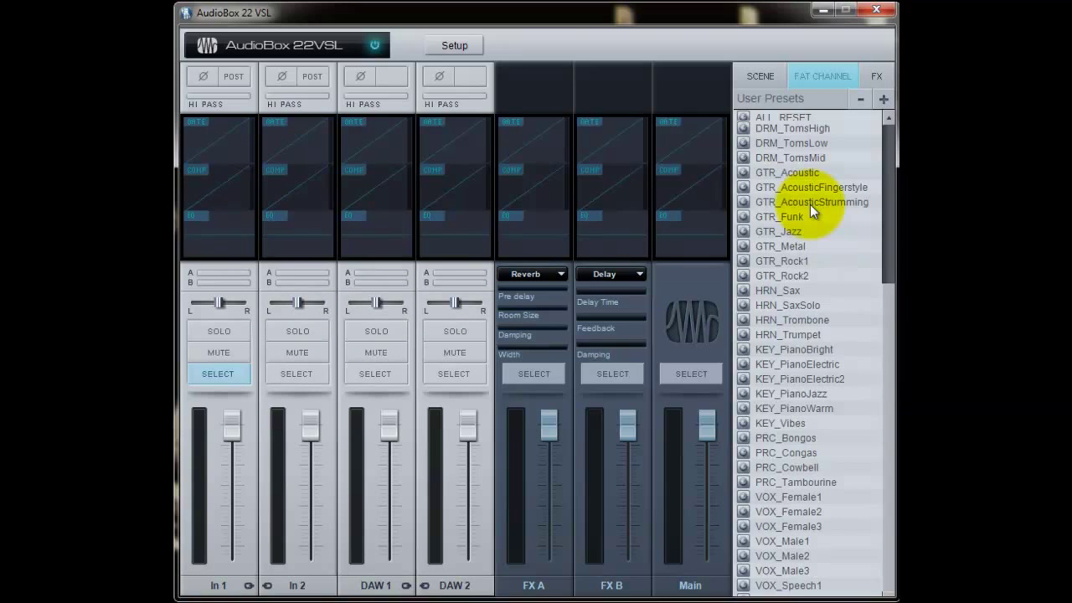
left_click_drag(810, 204, 223, 199)
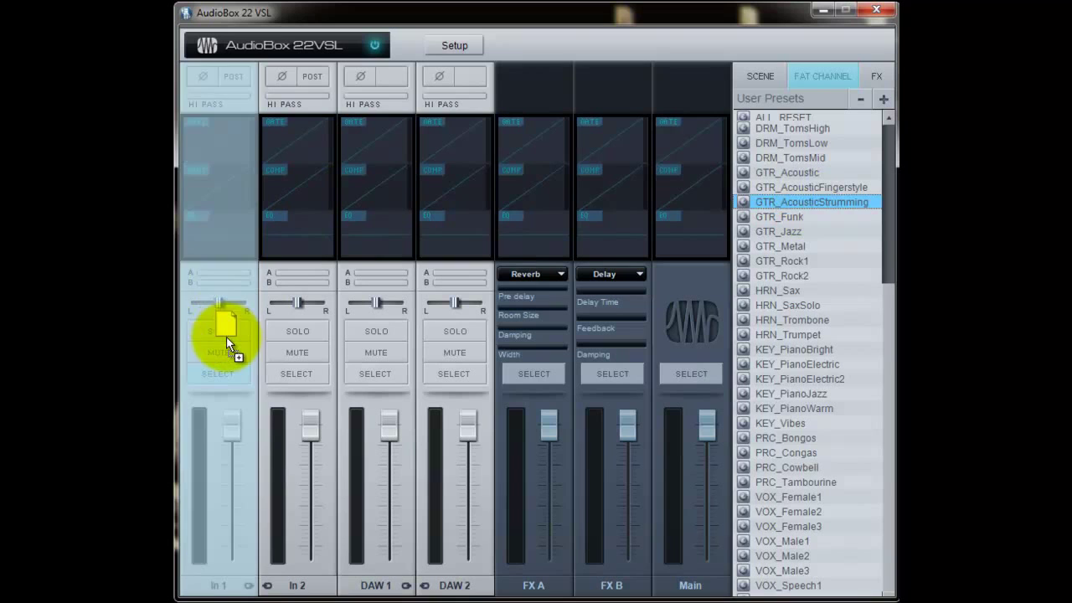
left_click_drag(223, 199, 226, 337)
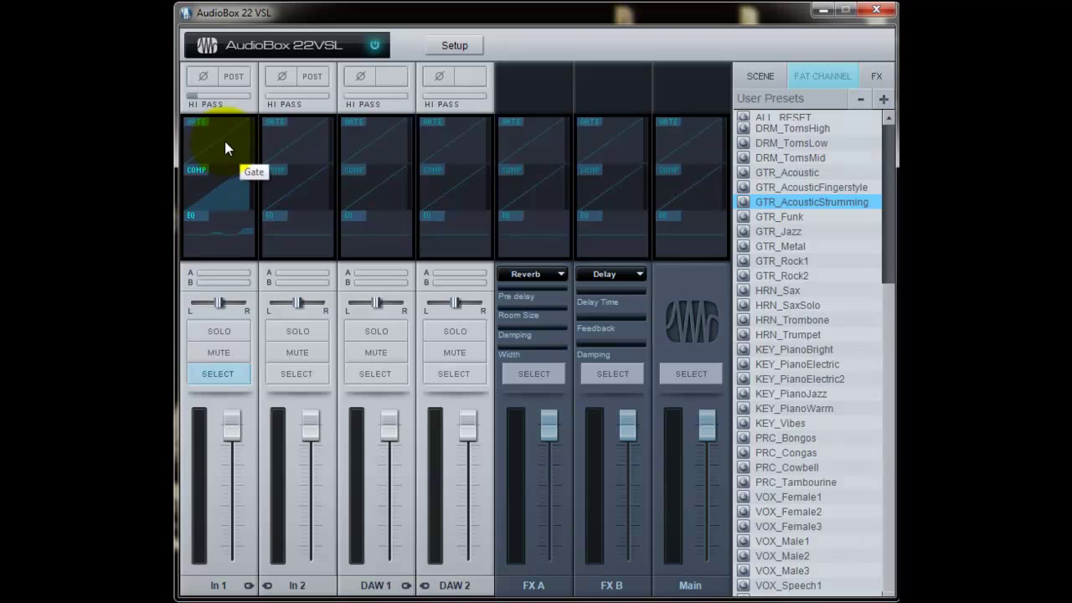
Step: Boost In 1's highs ~11 dB at 6.81 kHz and lows ~9 dB at 64 Hz, cut mids ~7 dB
left_click(210, 192)
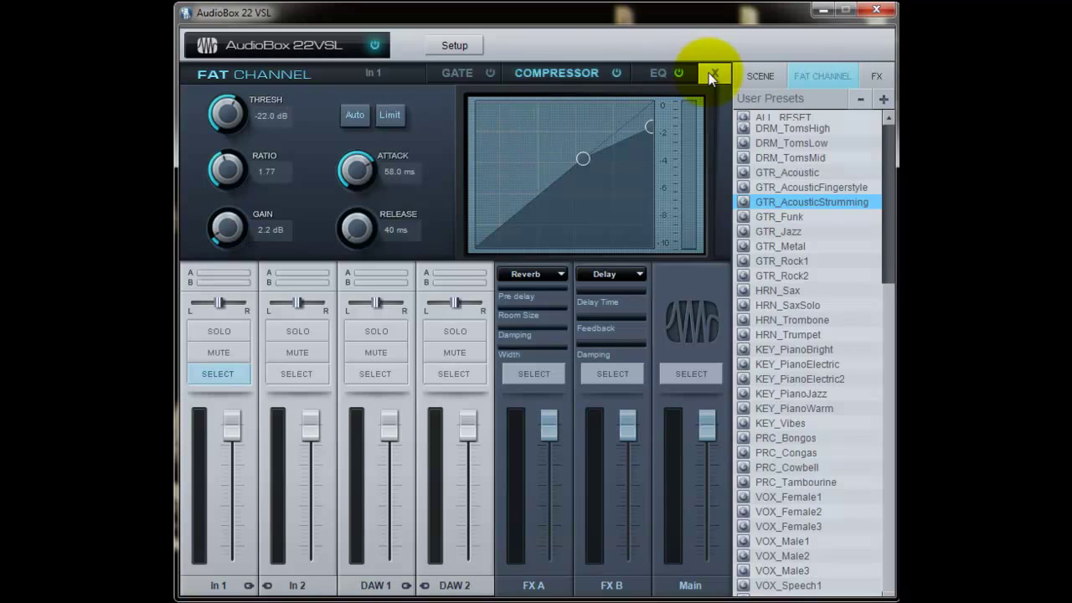
left_click(467, 76)
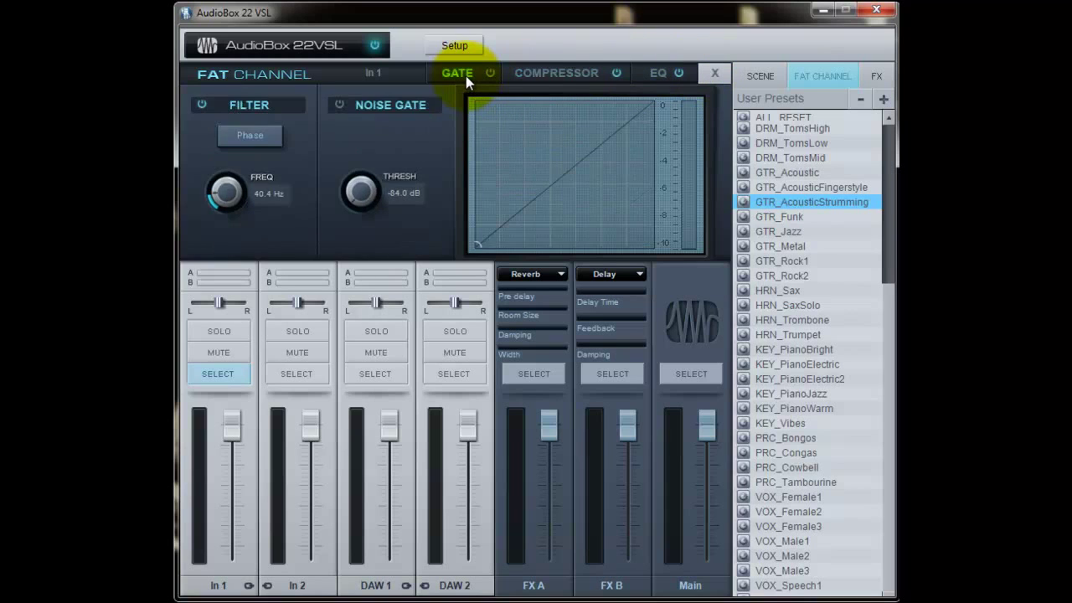
left_click(557, 73)
left_click(657, 73)
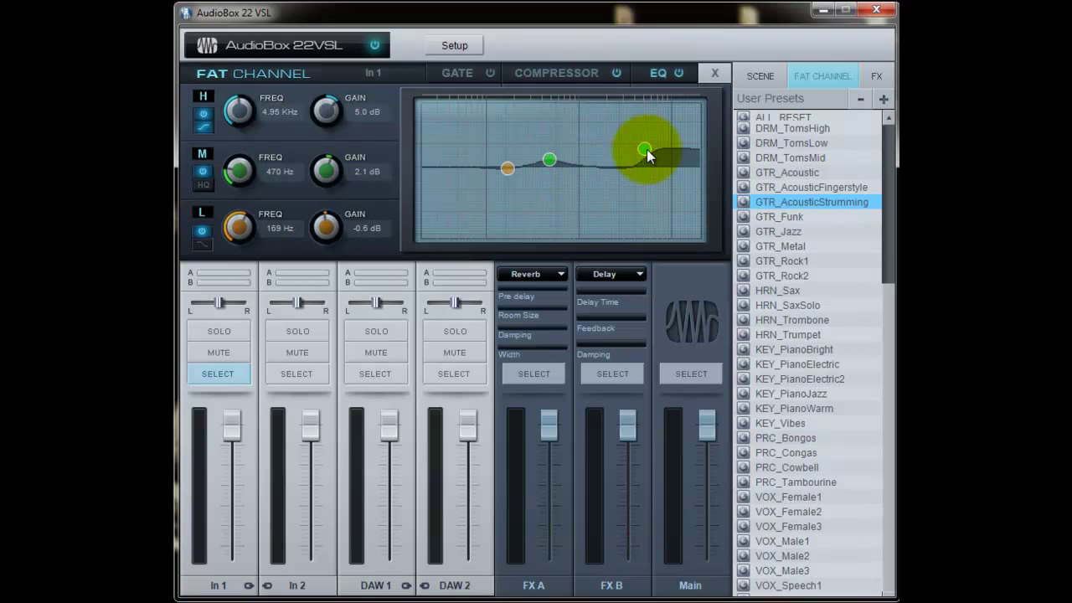
left_click_drag(645, 151, 657, 127)
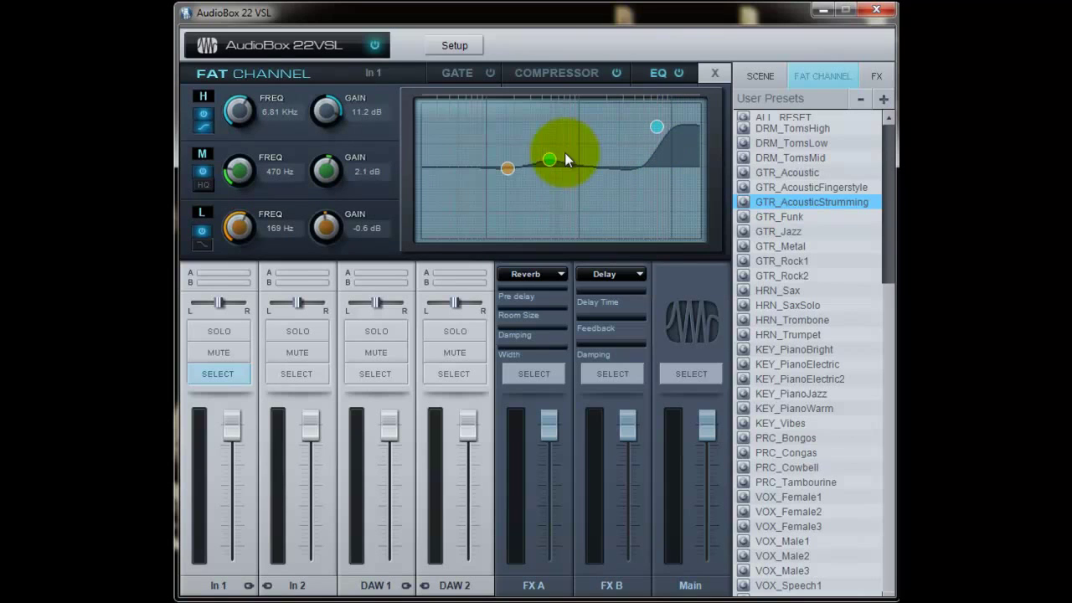
left_click_drag(549, 164, 562, 193)
left_click_drag(507, 169, 470, 137)
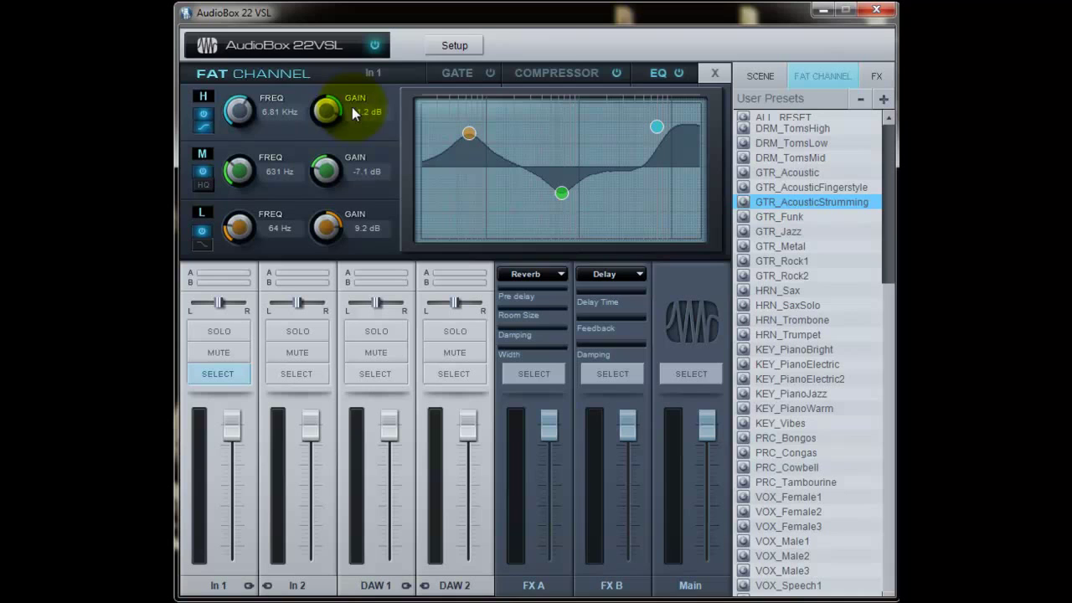
left_click(543, 72)
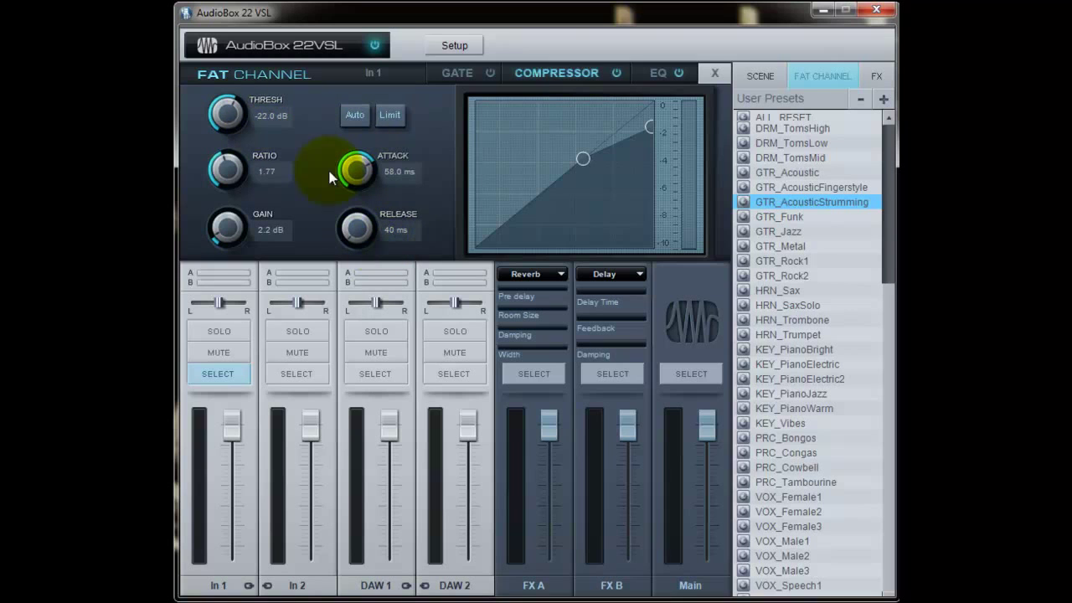
left_click(465, 74)
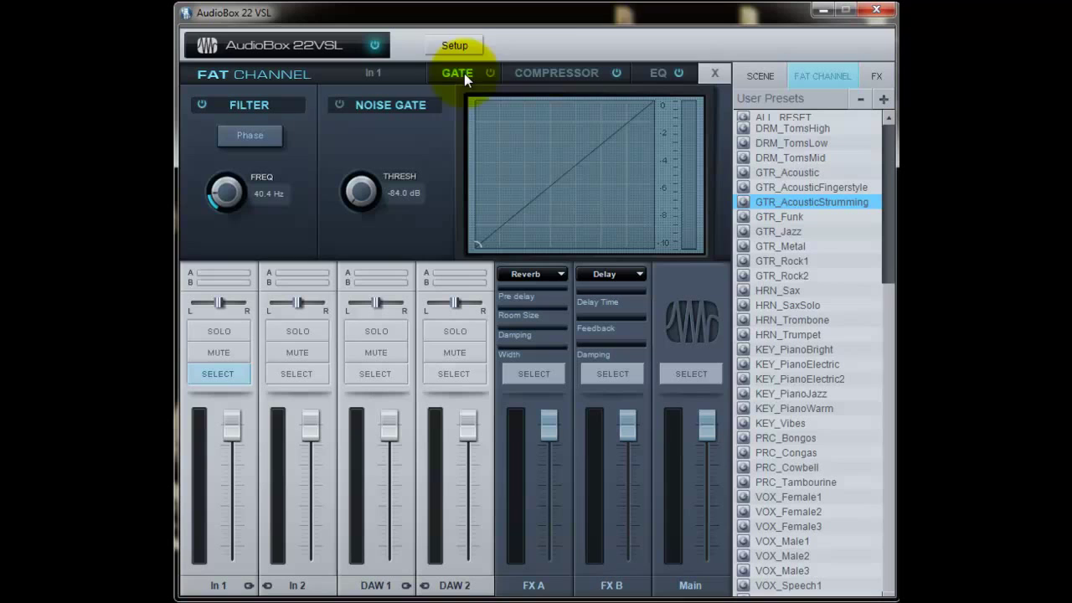
Step: Close the Fat Channel editor, then pan DAW 1 hard left and DAW 2 hard right
left_click(718, 75)
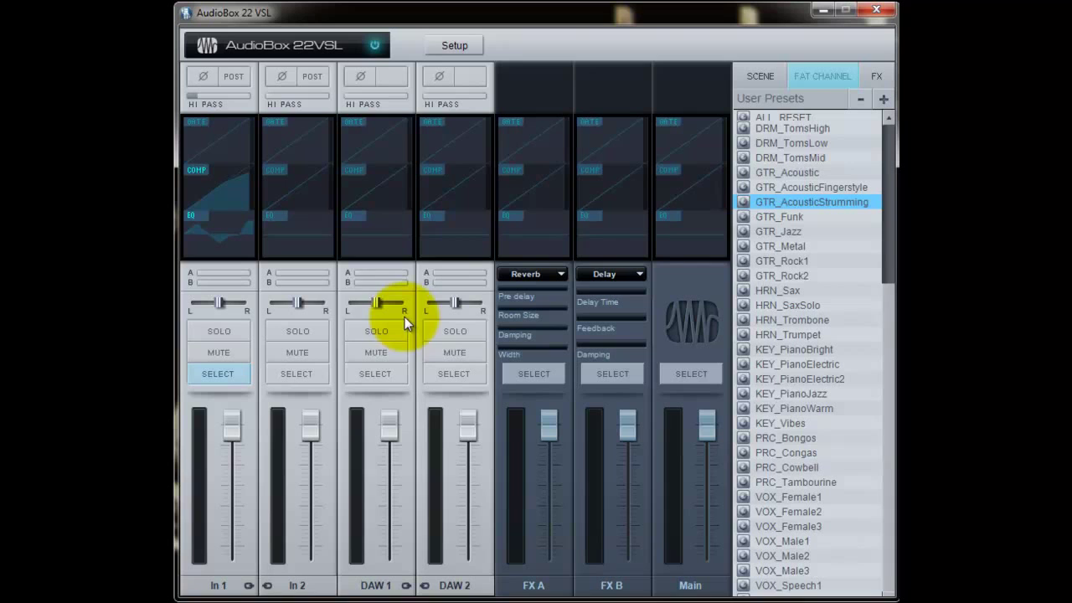
left_click_drag(376, 302, 343, 307)
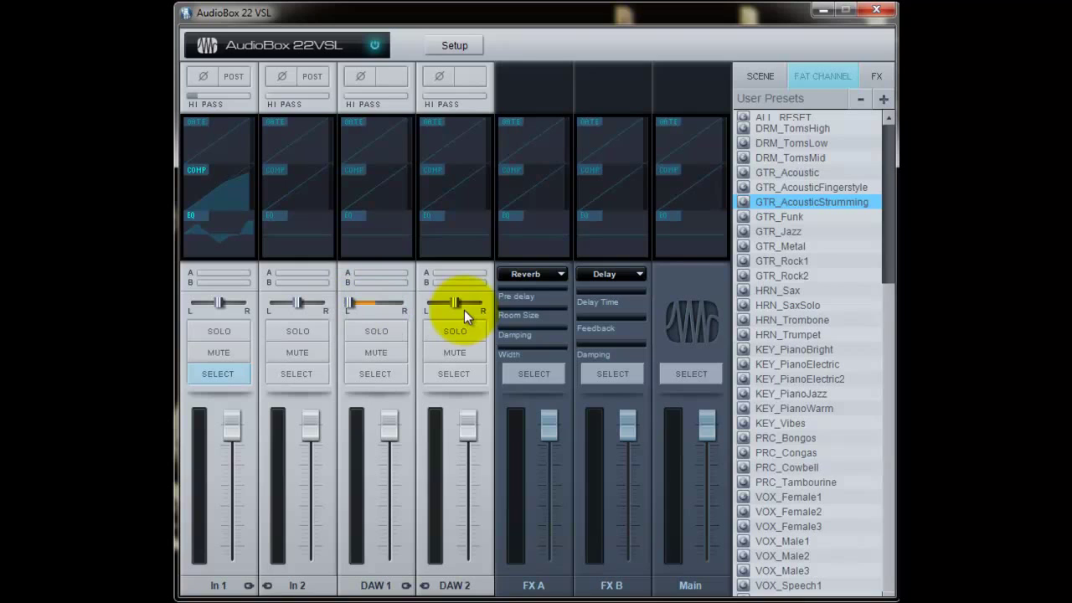
left_click_drag(455, 302, 494, 303)
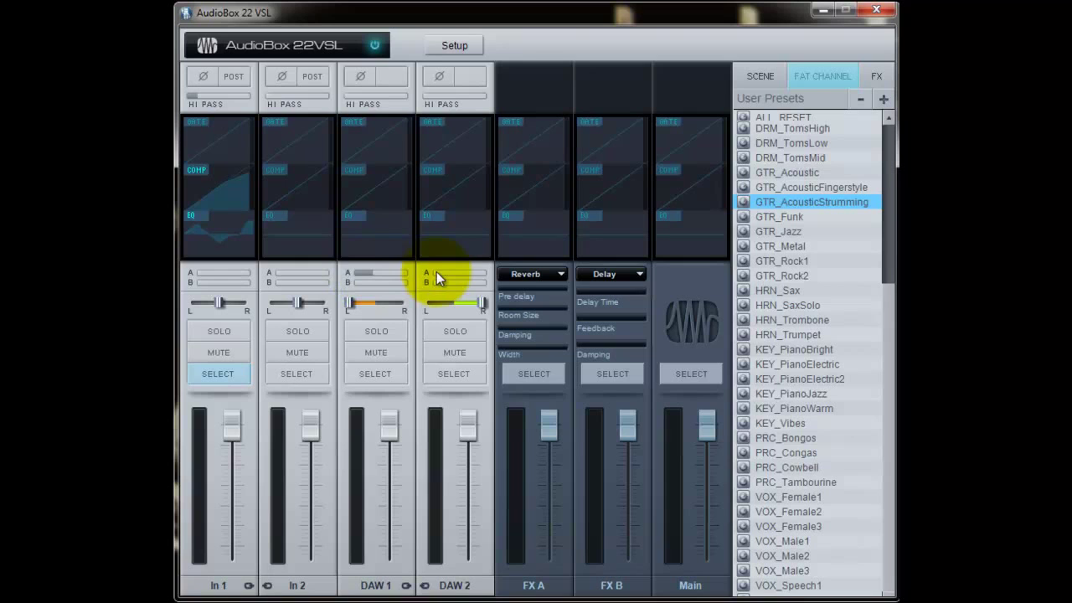
Step: Raise DAW 2's FX A send and load the REV_Ambience reverb onto FX A
mouse_move(440, 273)
left_mouse_down()
mouse_move(449, 276)
mouse_move(440, 278)
left_mouse_up()
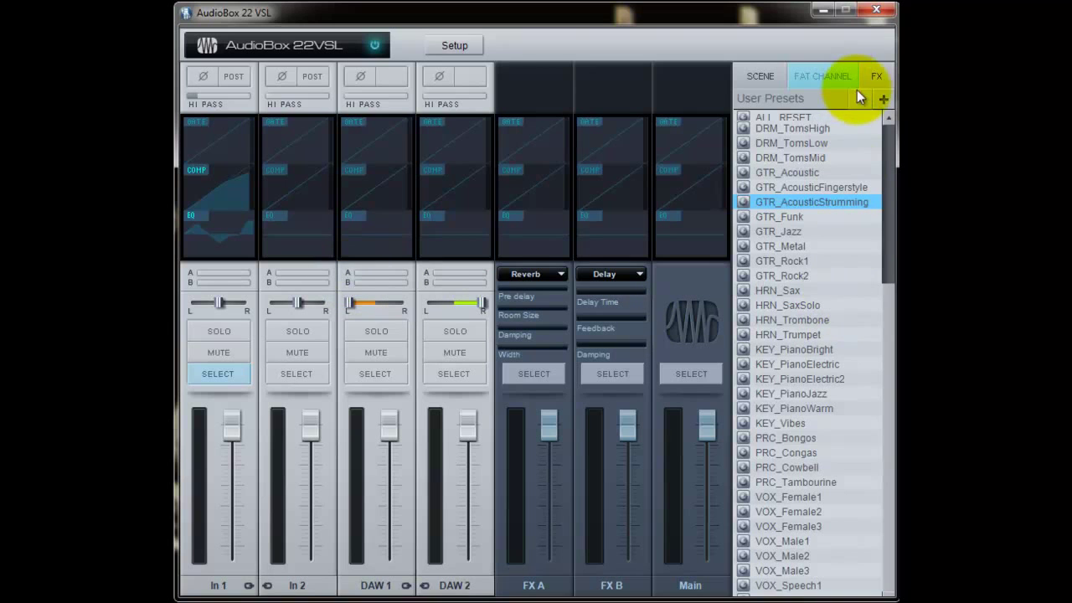
left_click(876, 79)
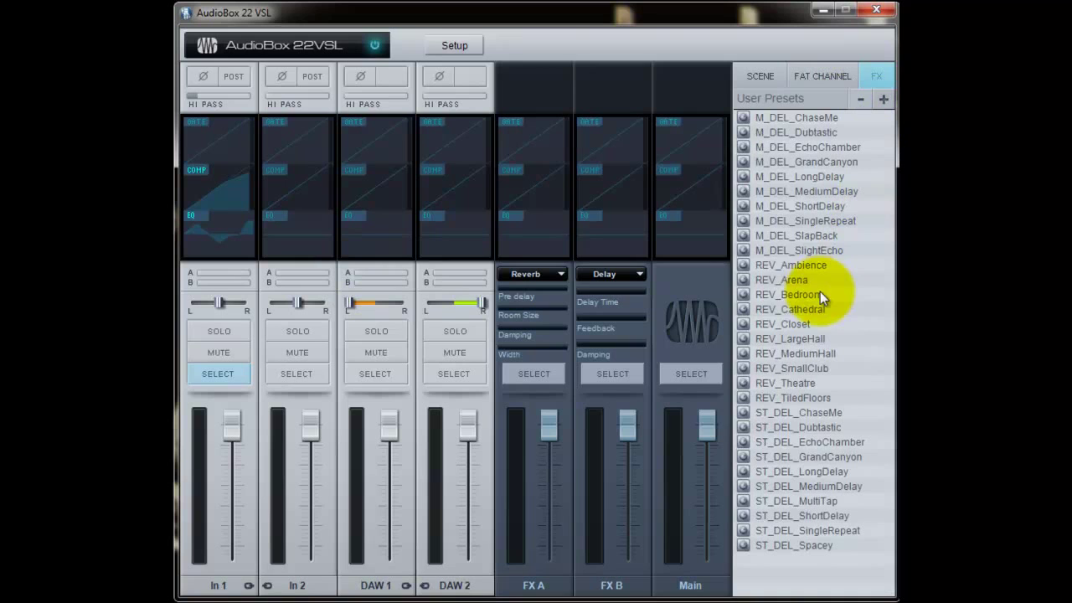
left_click_drag(807, 265, 543, 306)
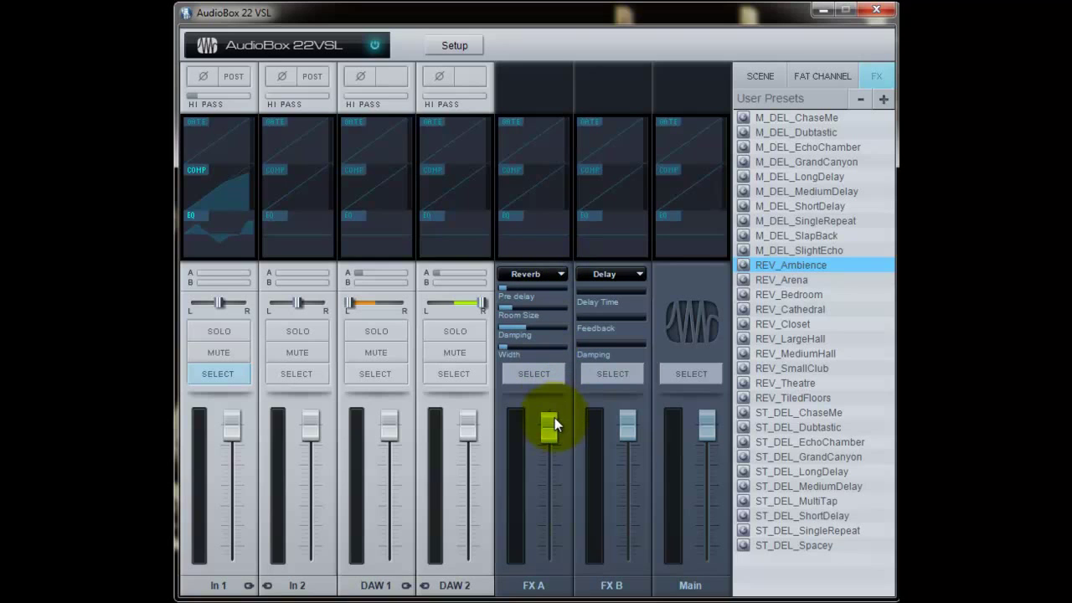
Step: Lower the FX A return and the In 1, In 2, DAW 1 and DAW 2 faders nearly to the bottom
mouse_move(549, 427)
left_mouse_down()
mouse_move(552, 570)
mouse_move(550, 442)
mouse_move(550, 546)
mouse_move(556, 486)
left_mouse_up()
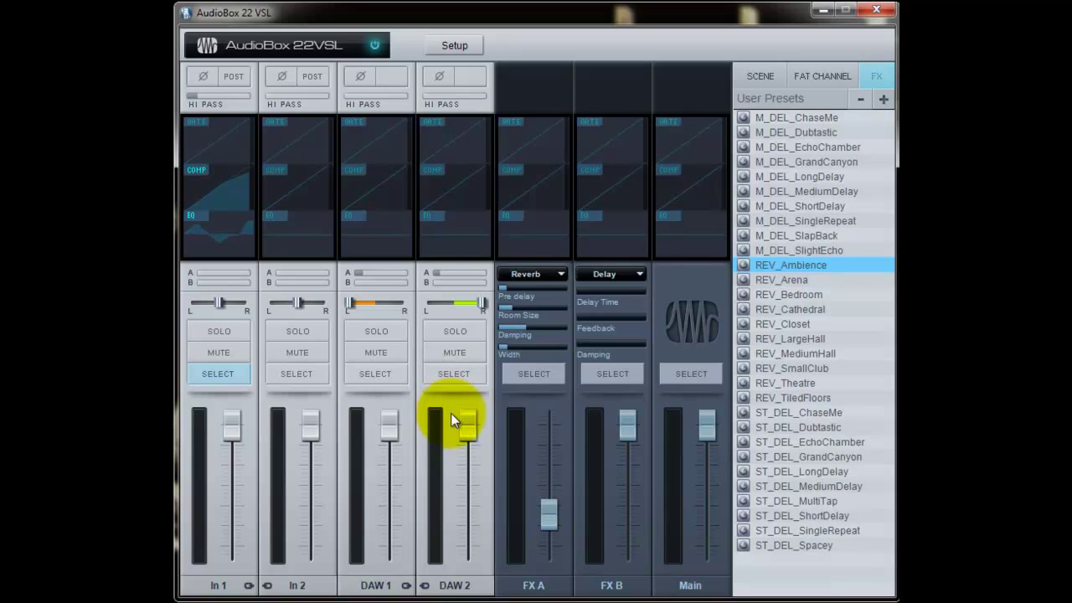
left_click_drag(236, 430, 231, 545)
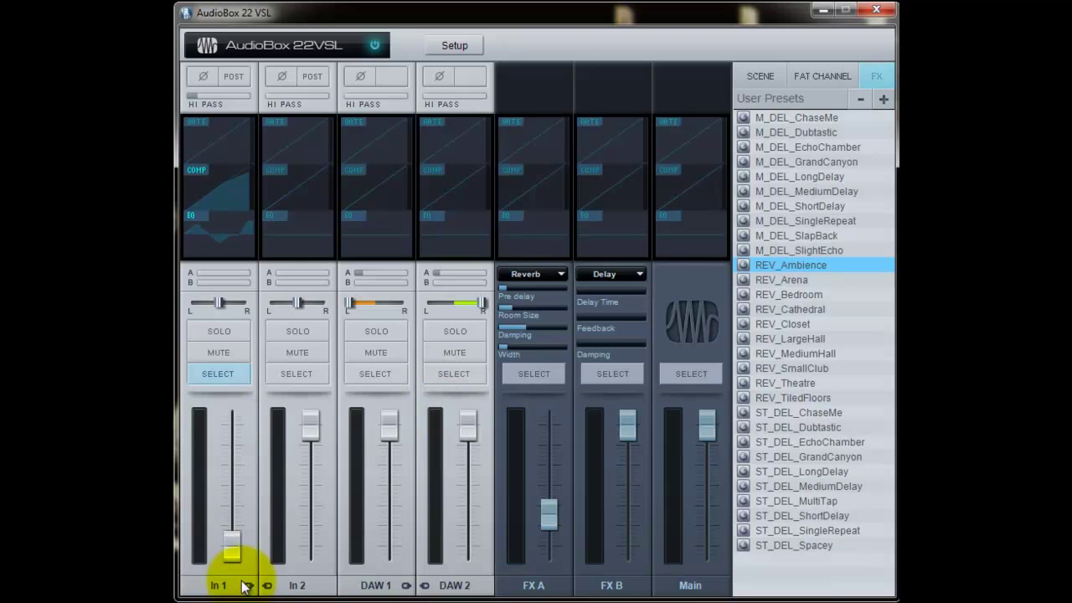
left_click_drag(320, 513, 312, 549)
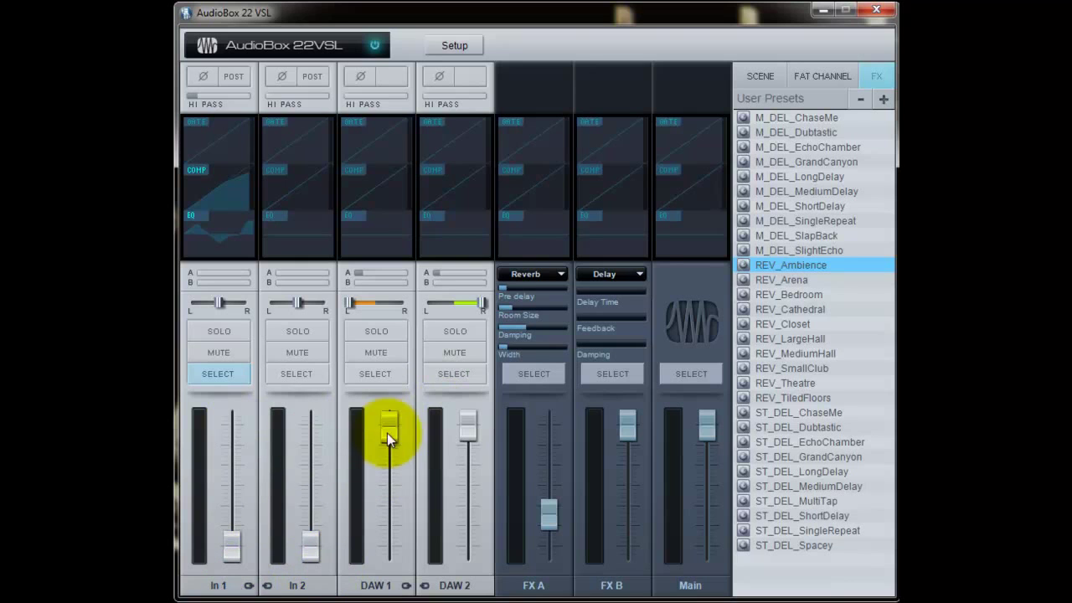
left_click_drag(387, 433, 389, 549)
left_click_drag(466, 429, 467, 536)
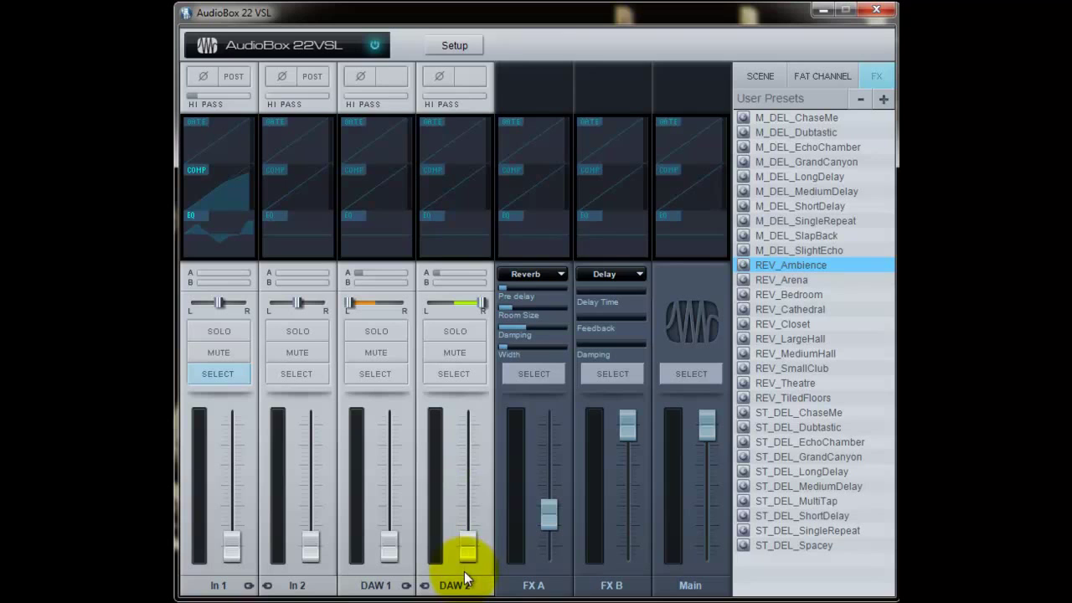
Step: In Setup, keep the 96.0 kHz sample rate and Normal driver performance, then close it
left_click(461, 48)
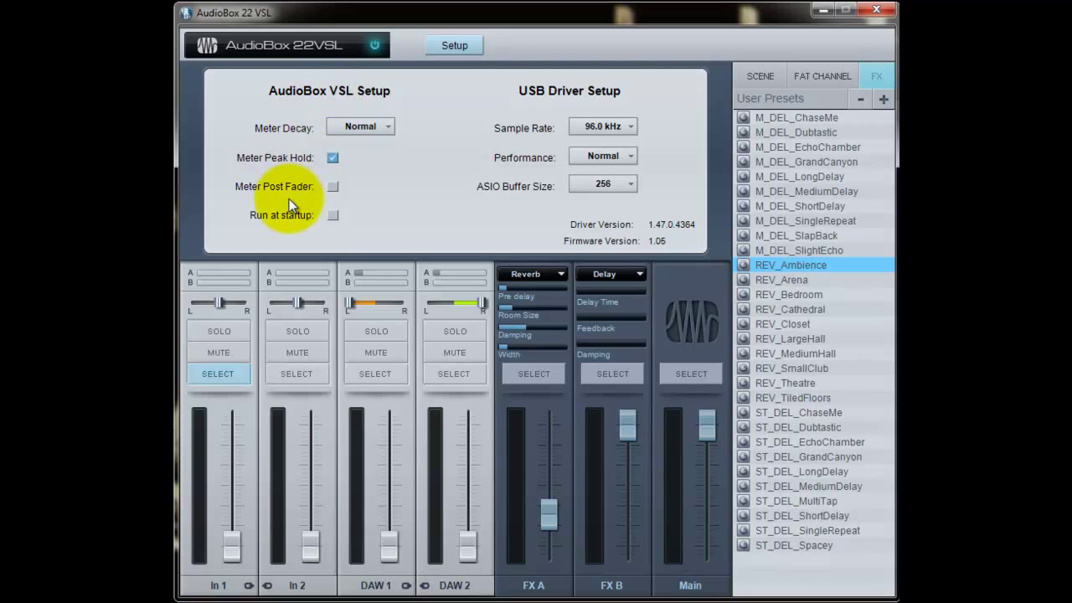
left_click(631, 128)
left_click(630, 157)
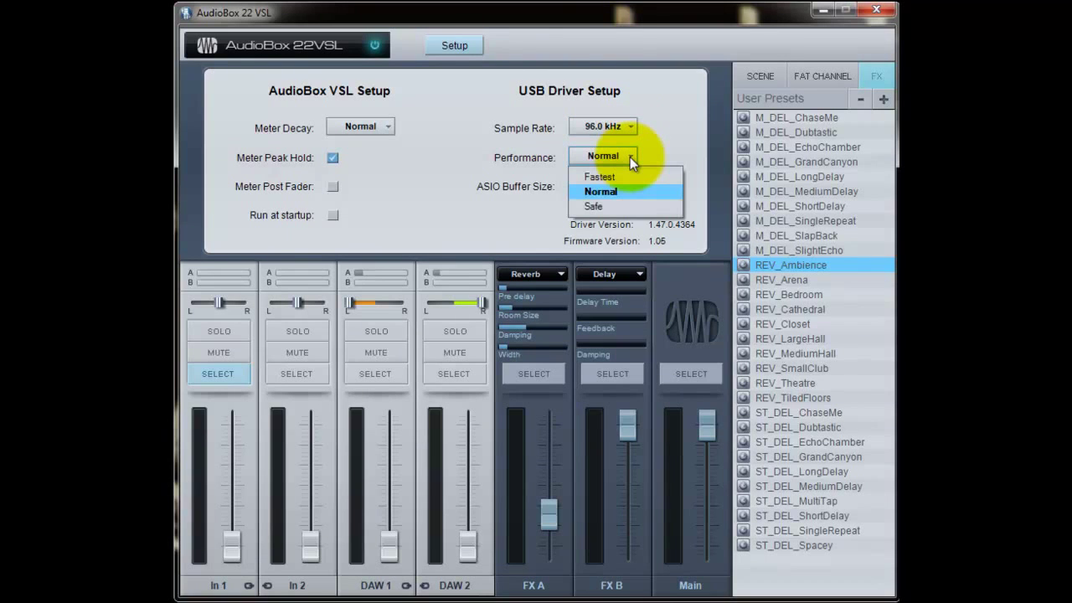
left_click(630, 156)
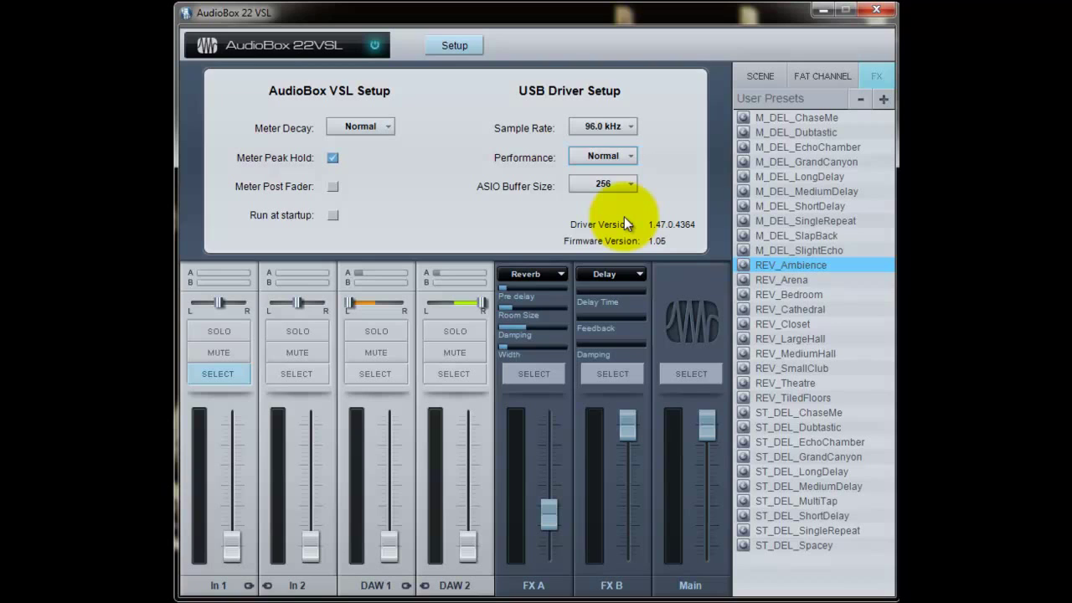
left_click(451, 49)
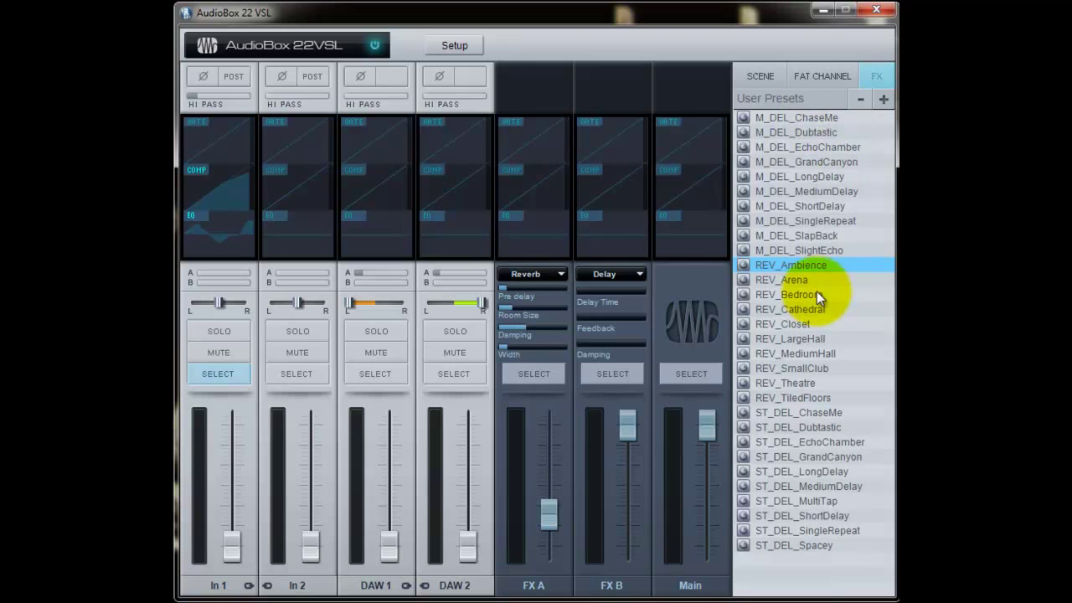
Step: Apply ALL_RESET, then GTR_AcousticStrumming to the In 1 channel
left_click(808, 75)
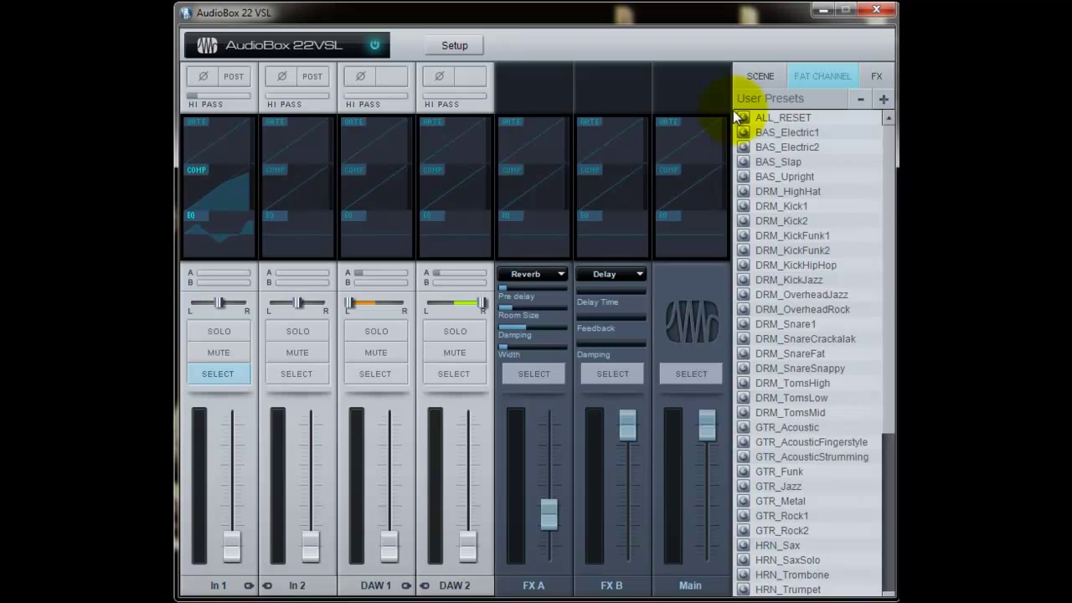
left_click_drag(785, 115, 225, 295)
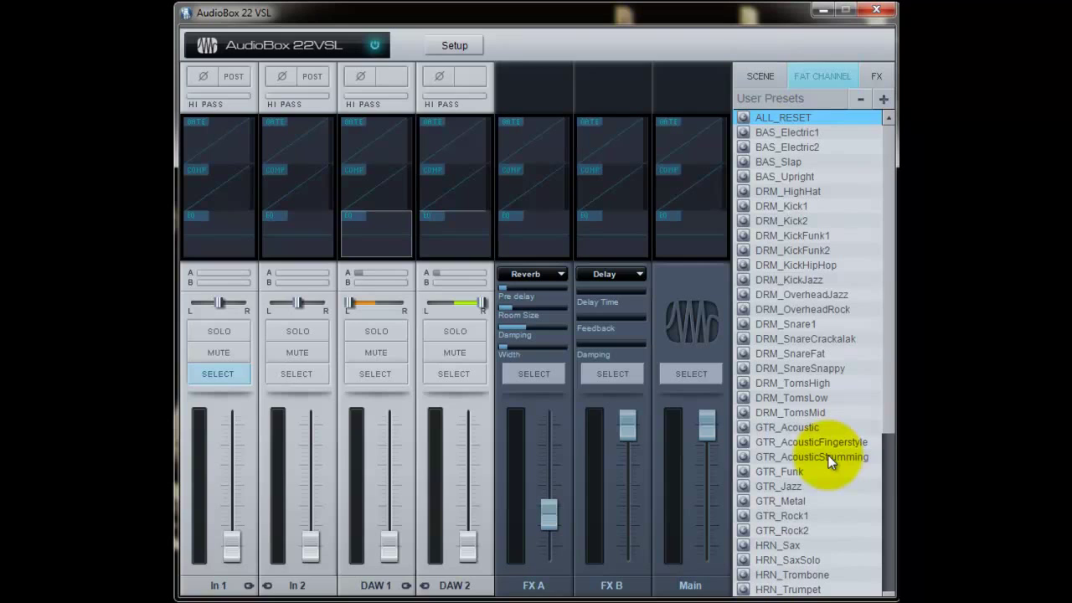
left_click_drag(828, 459, 216, 341)
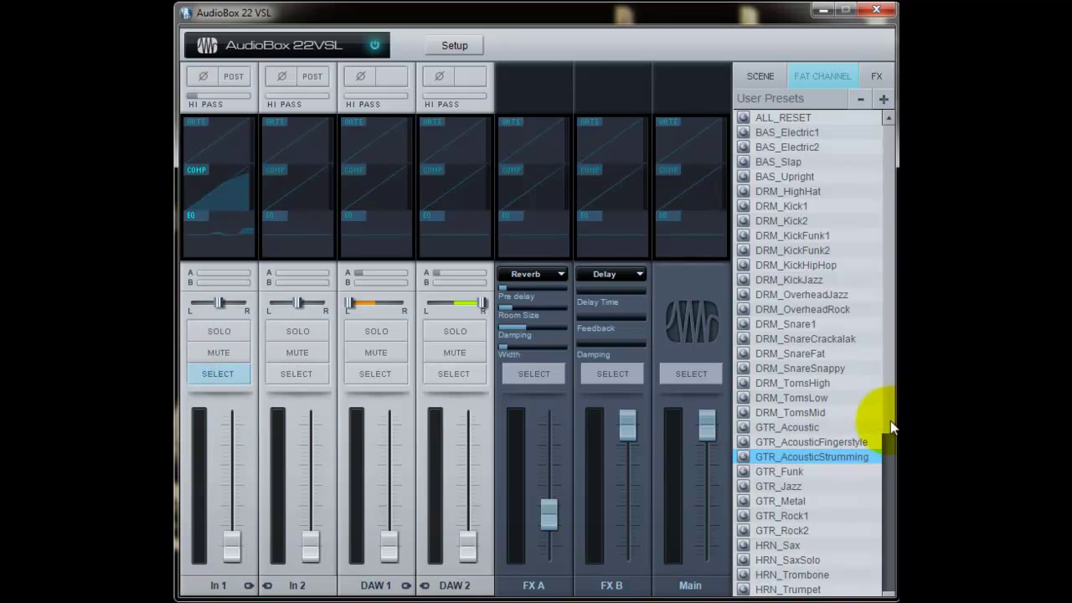
Step: Scroll to the VOX_Male3 preset and apply it to In 2
left_click_drag(891, 420, 886, 575)
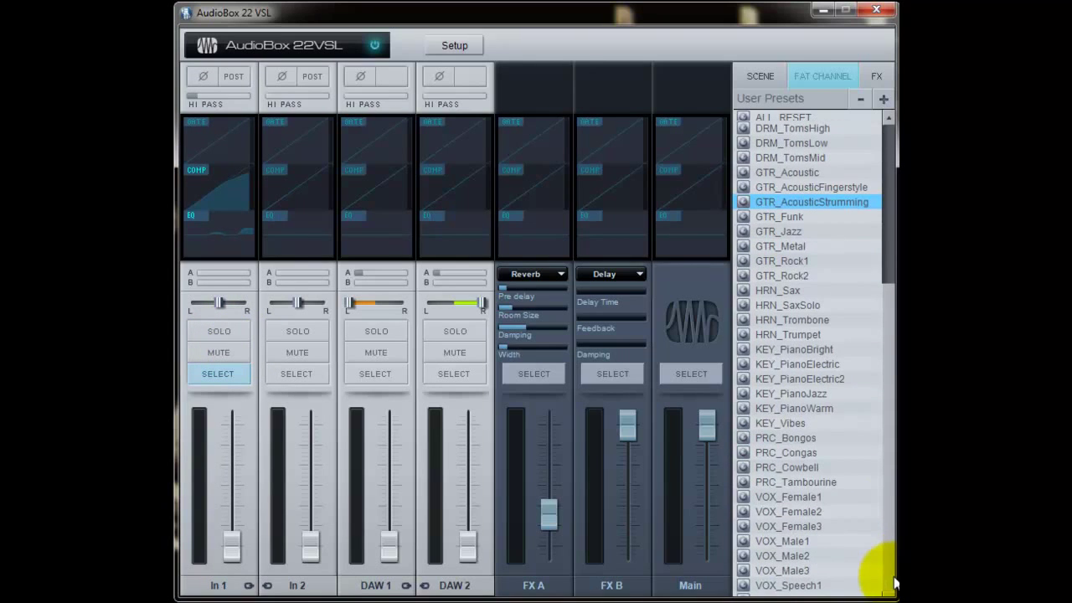
left_click(794, 568)
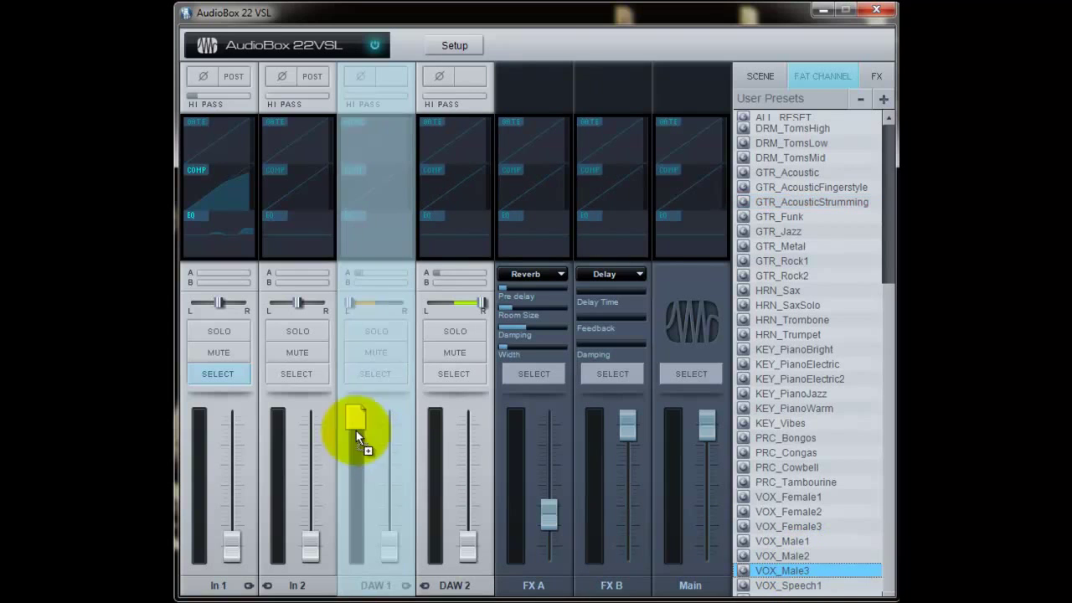
left_click_drag(794, 568, 295, 371)
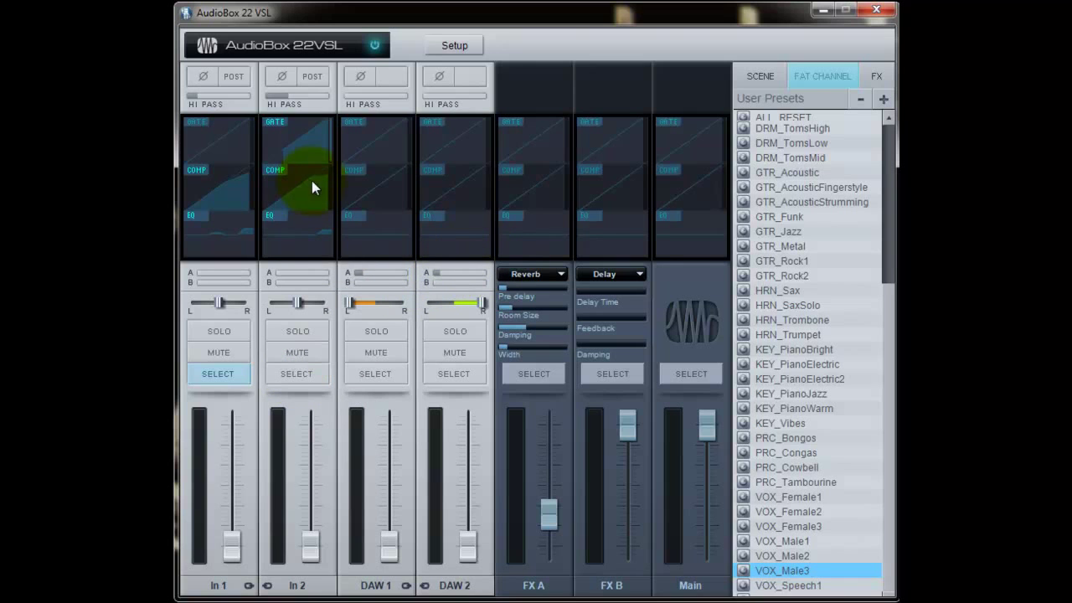
Step: Set In 2's EQ: mids −7.3 dB at 806 Hz, lows +6.4 dB near 71 Hz, highs +5.8 dB at 5.80 kHz
left_click(293, 216)
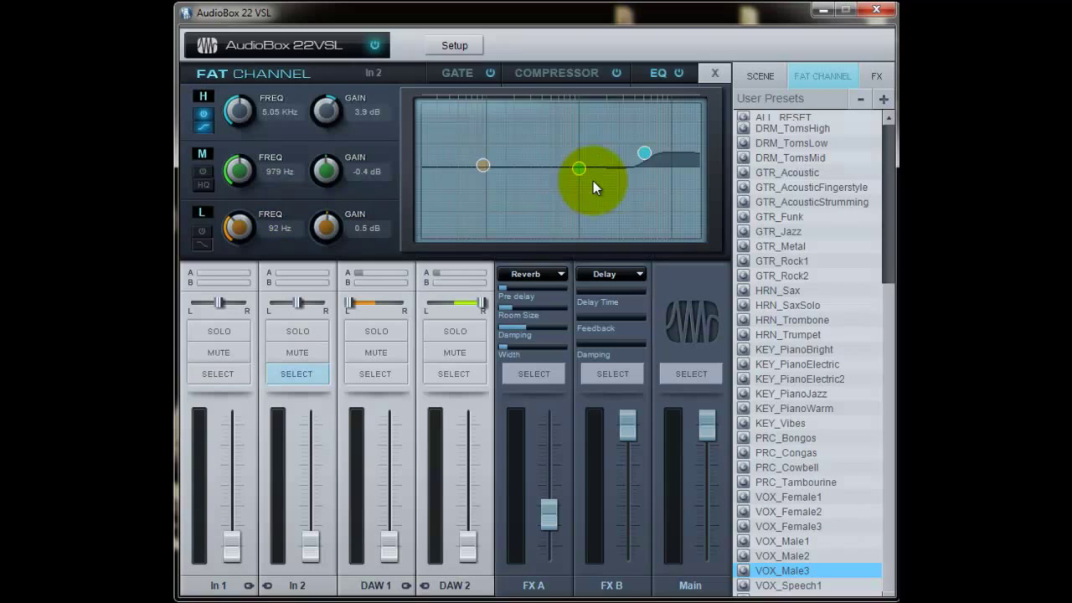
left_click_drag(581, 170, 572, 194)
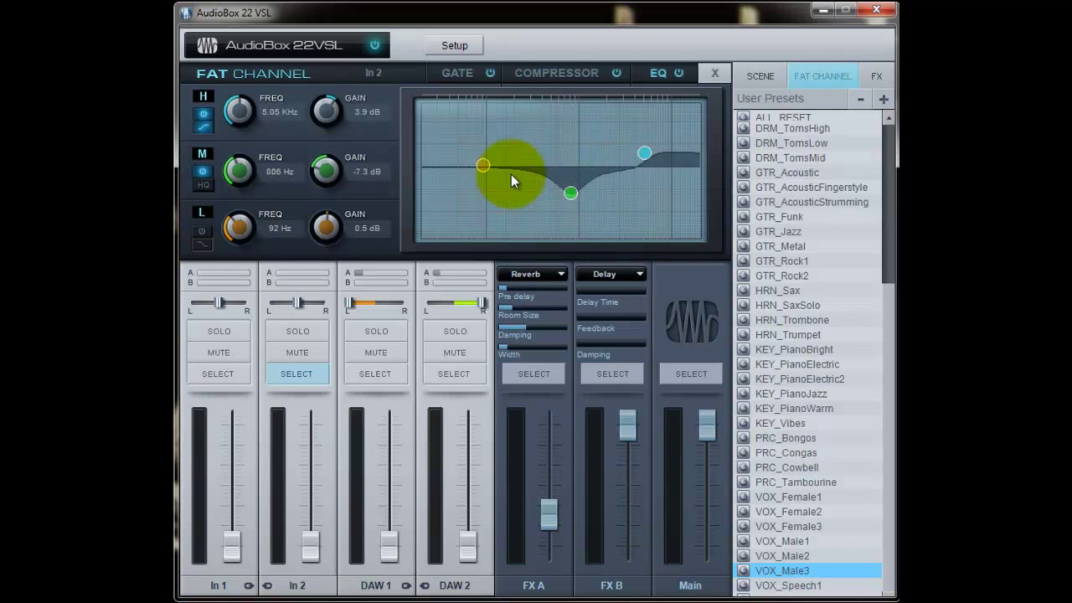
left_click_drag(483, 165, 474, 144)
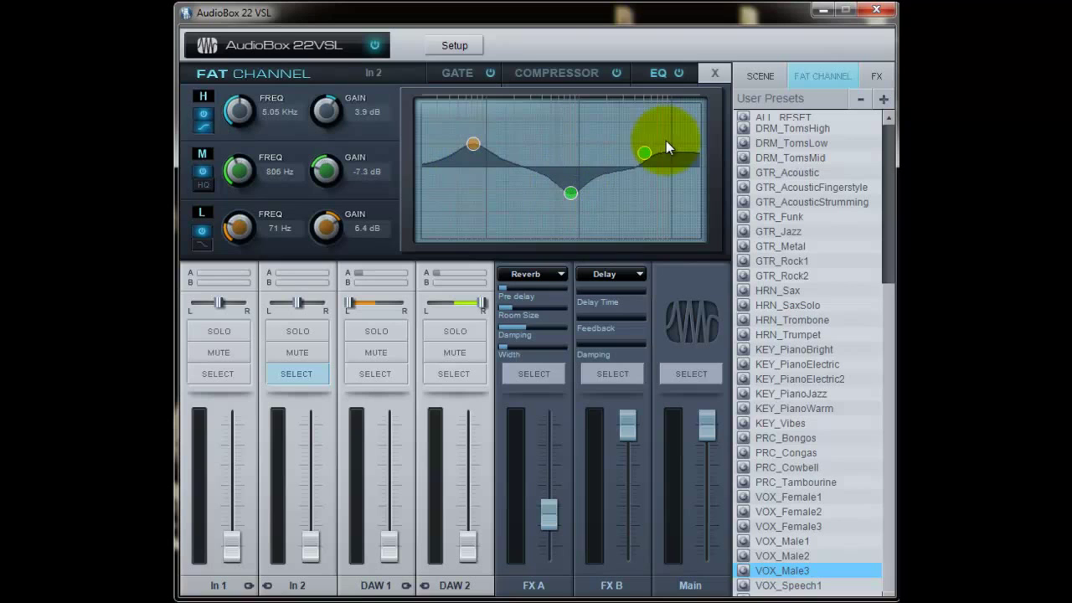
left_click_drag(641, 153, 652, 150)
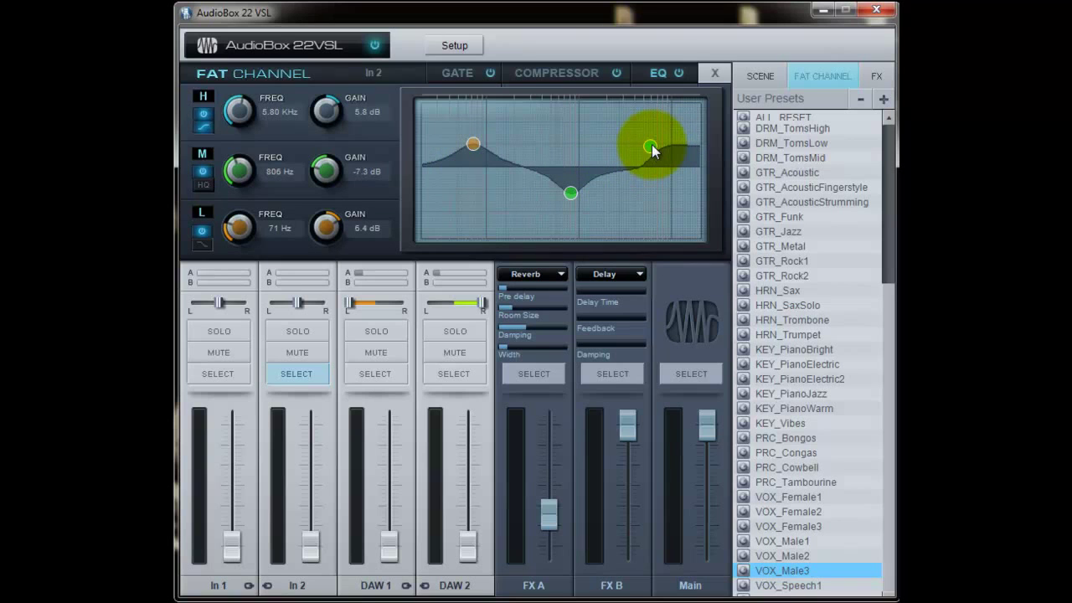
left_click(711, 73)
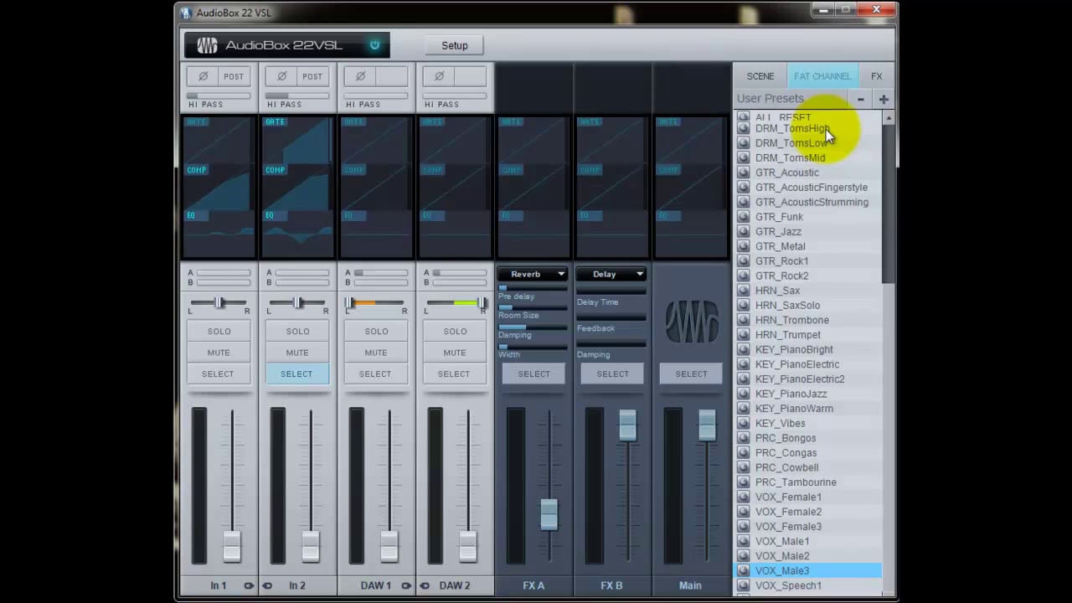
left_click_drag(885, 299, 872, 186)
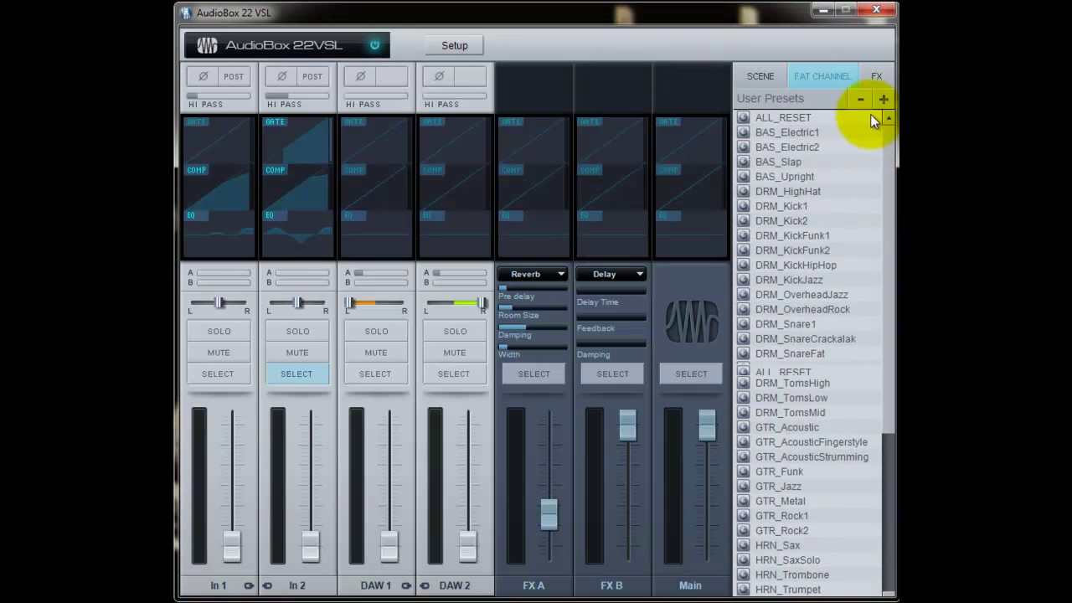
Step: Save the mix as a new user scene renamed 'Acoustic Setup', then recall ResetScene
left_click(757, 76)
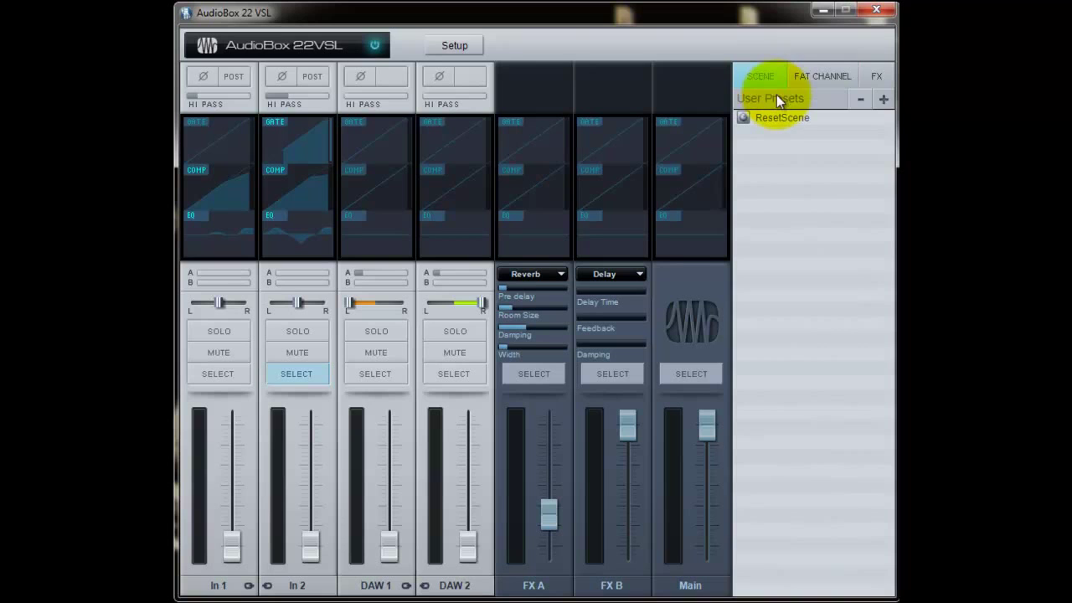
left_click(881, 98)
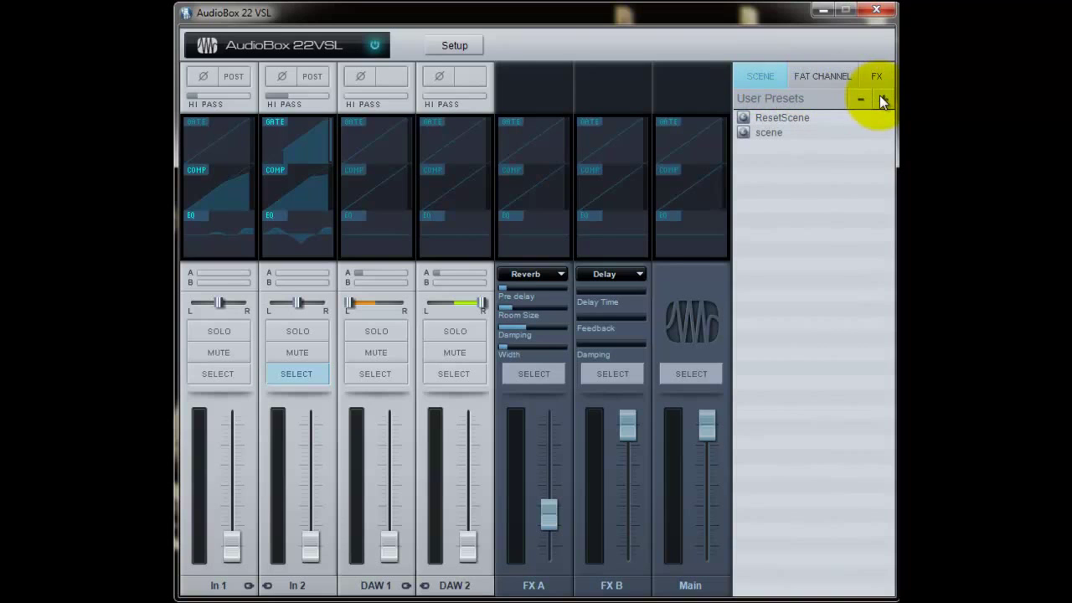
left_click(760, 133)
right_click(760, 133)
left_click(805, 163)
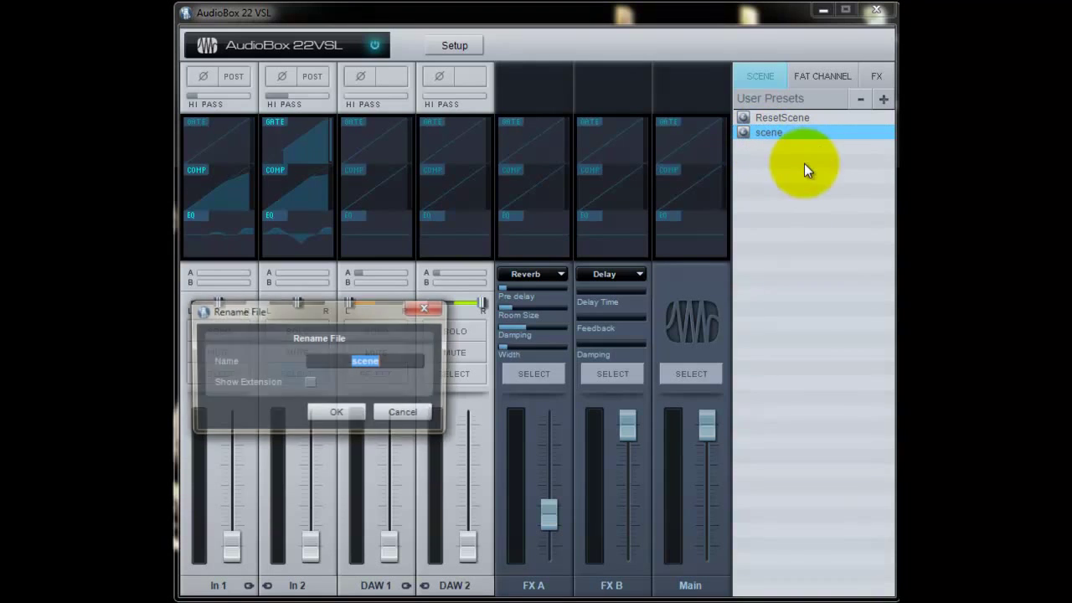
type("Acou")
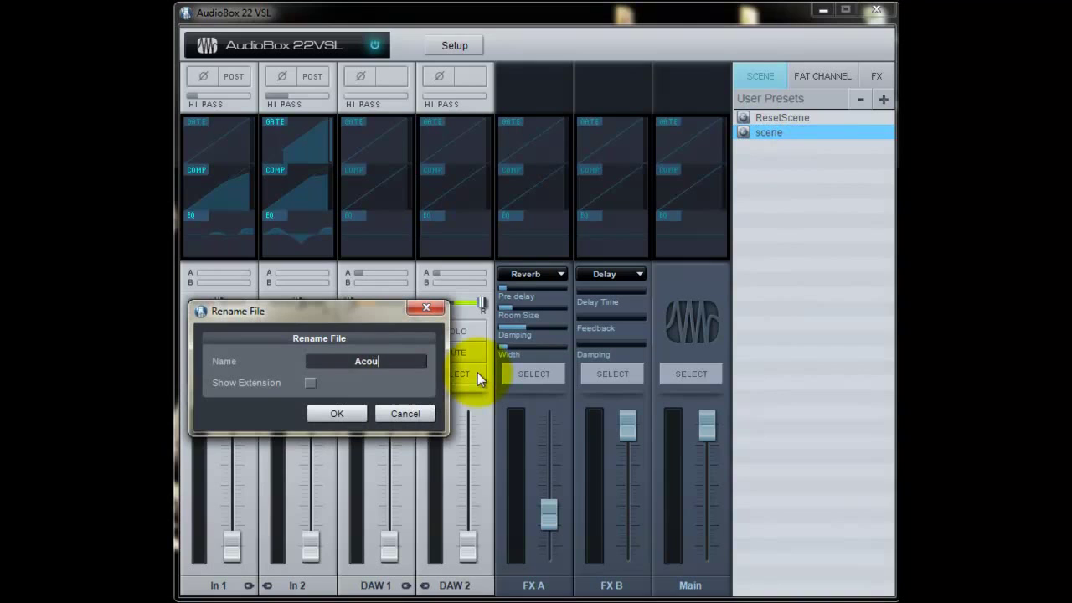
type("stic Setu")
type("p")
left_click(353, 415)
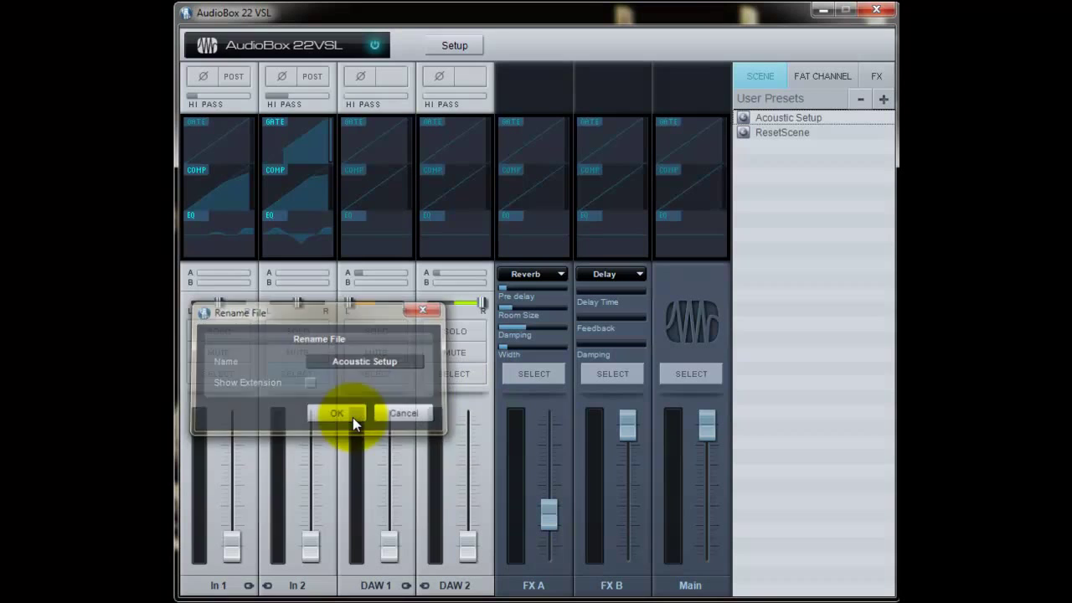
double_click(776, 133)
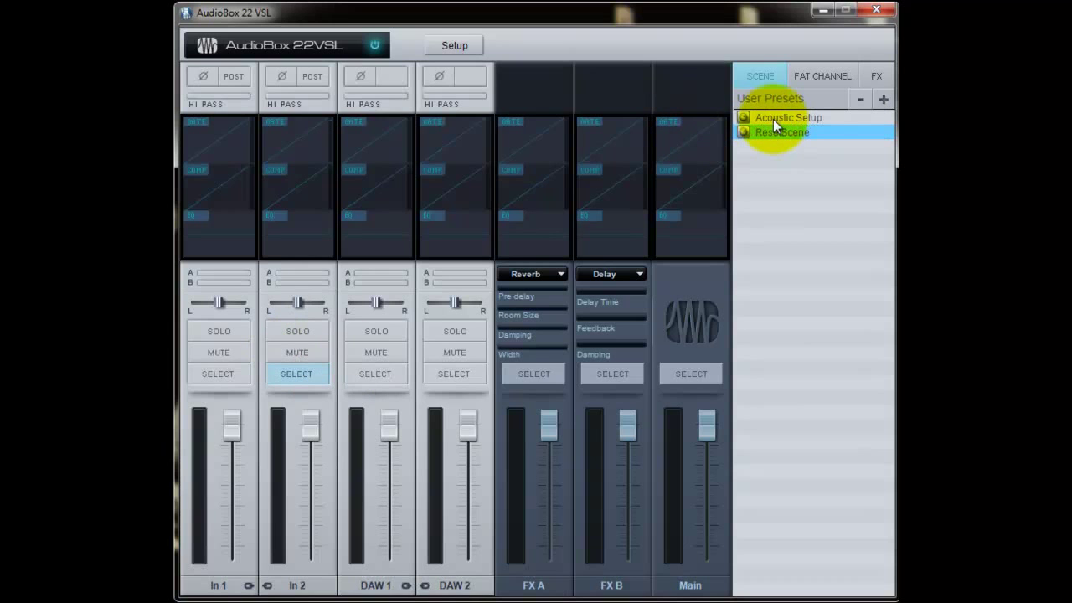
Step: Drag the Acoustic Setup scene onto the mixer to restore its settings
left_click_drag(773, 119, 377, 337)
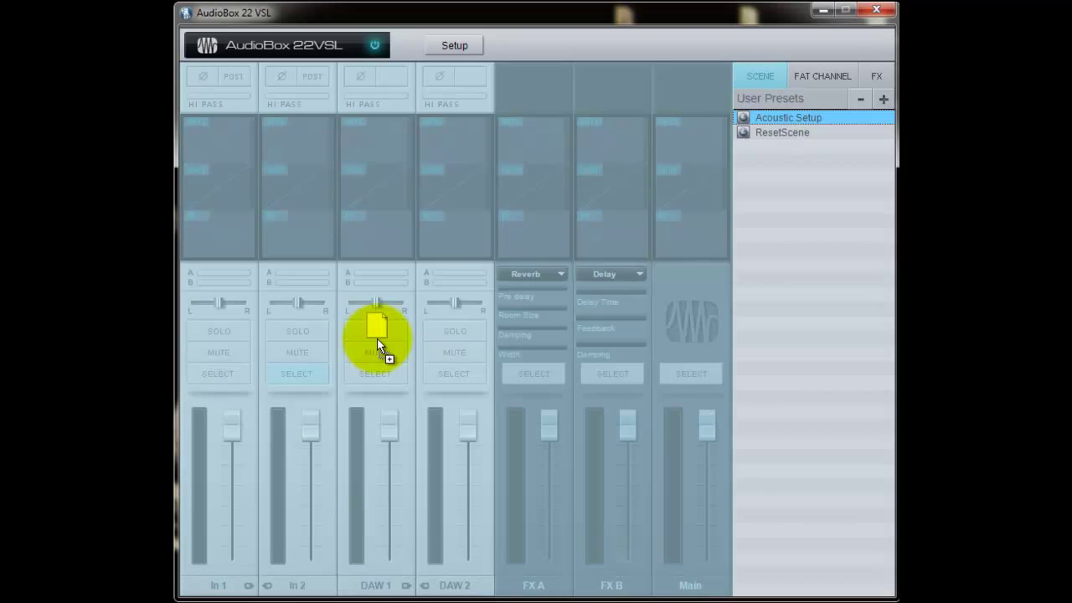
left_click_drag(377, 338, 377, 339)
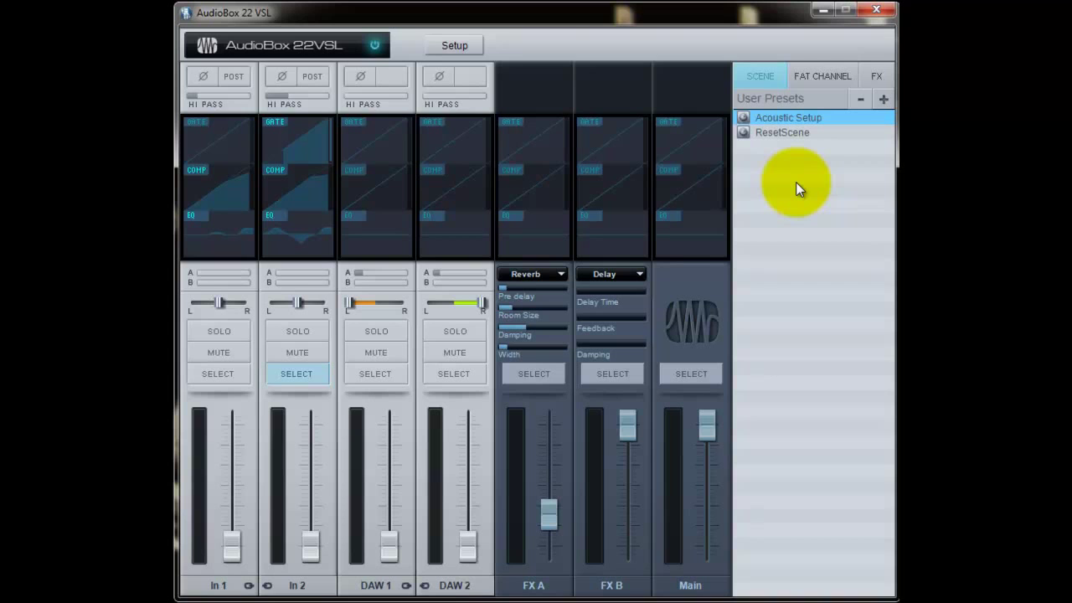
Step: Pull the FX B and FX A return faders and the Main output down, and zero DAW 2's A send
left_click_drag(627, 426, 635, 563)
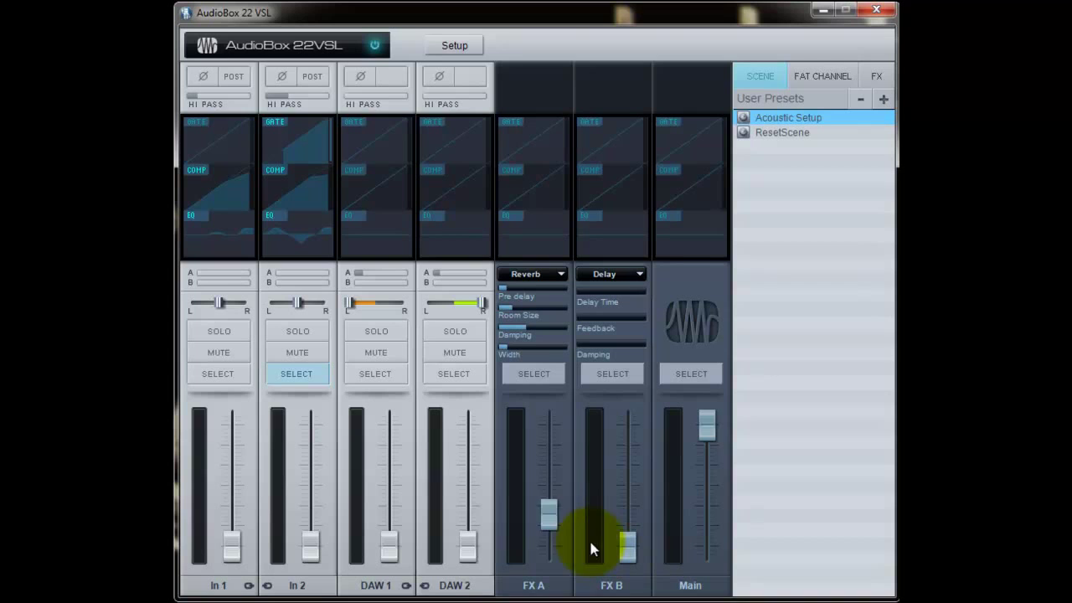
left_click_drag(548, 512, 537, 570)
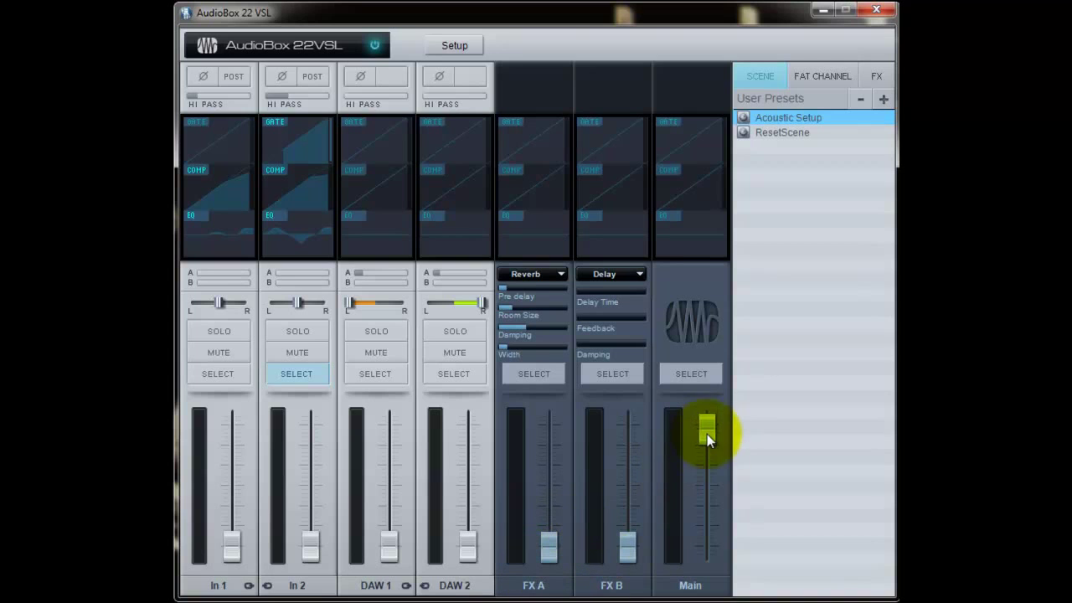
left_click_drag(707, 427, 707, 488)
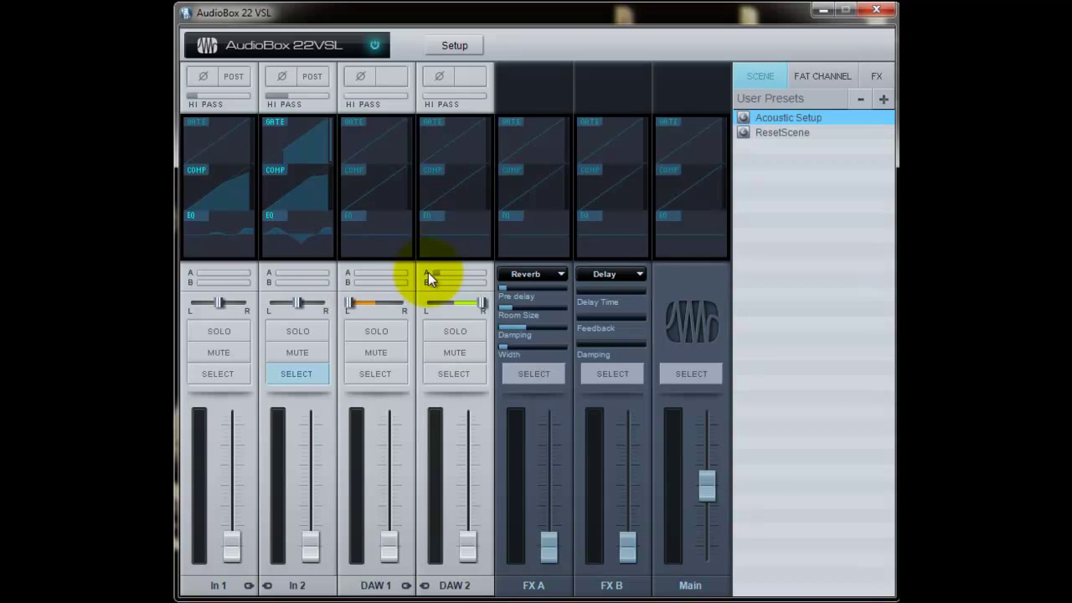
left_click_drag(428, 272, 422, 278)
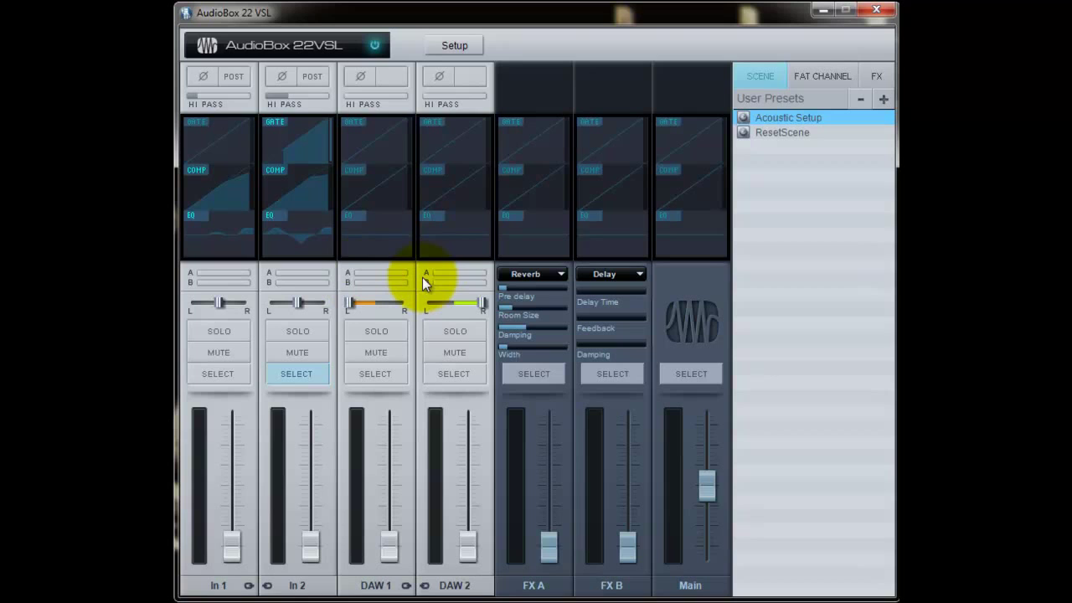